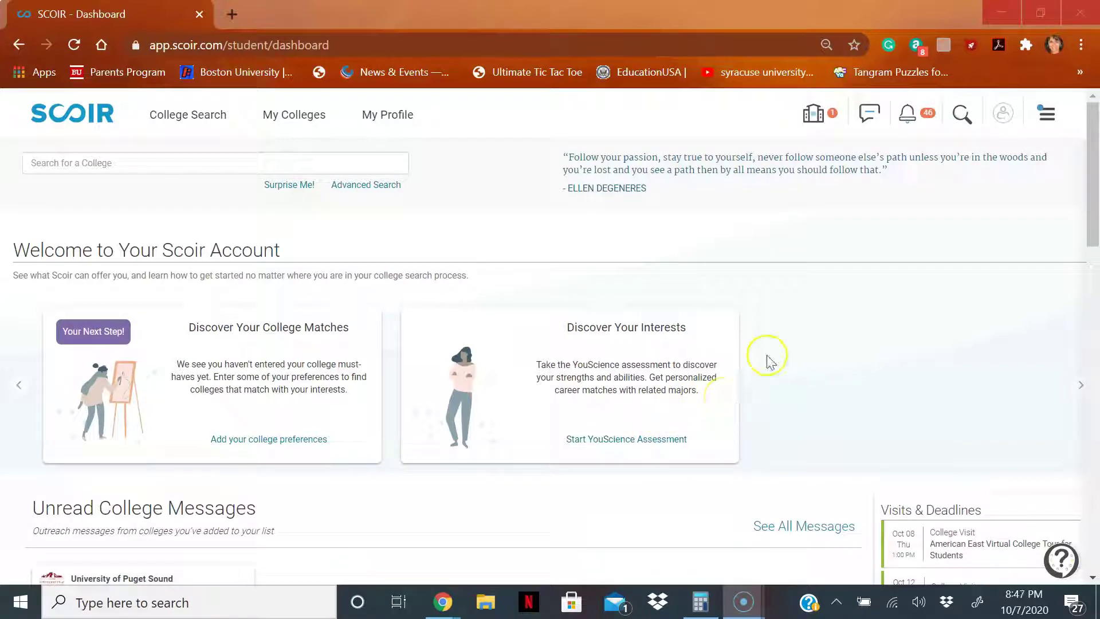
Scroll the dashboard down to College Sessions and the five Oct 07 Upcoming Visits & Office Hours
{"action": "left_click_drag", "start_coordinate": [1094, 213], "coordinate": [1091, 369]}
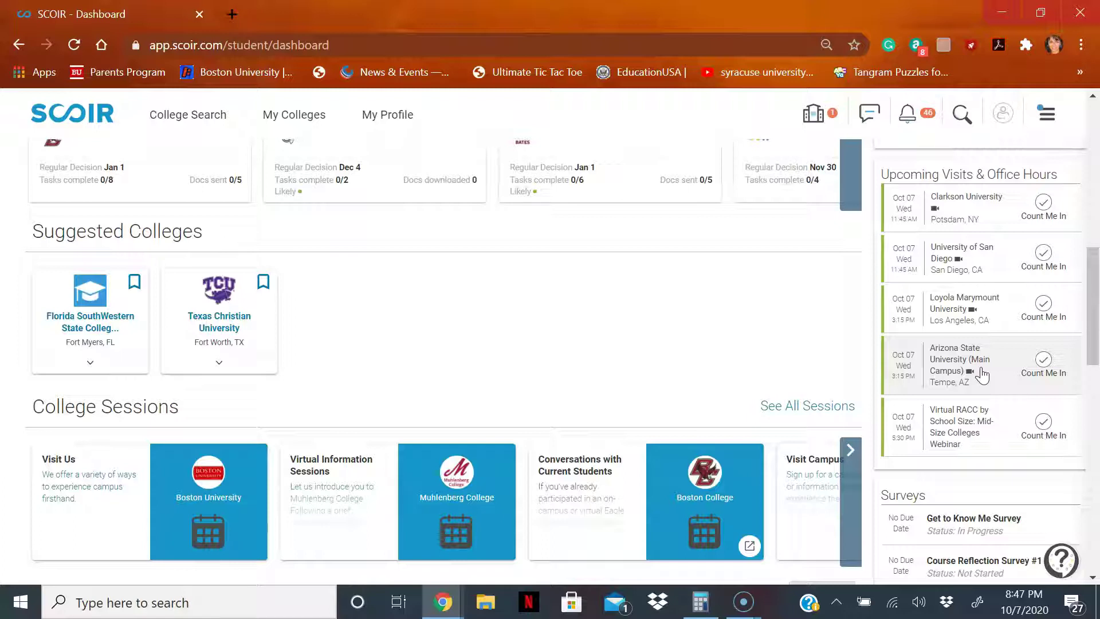
Open the full upcoming visits list from the University of San Diego entry and scroll to Oct 8–9
{"action": "left_click", "coordinate": [971, 388]}
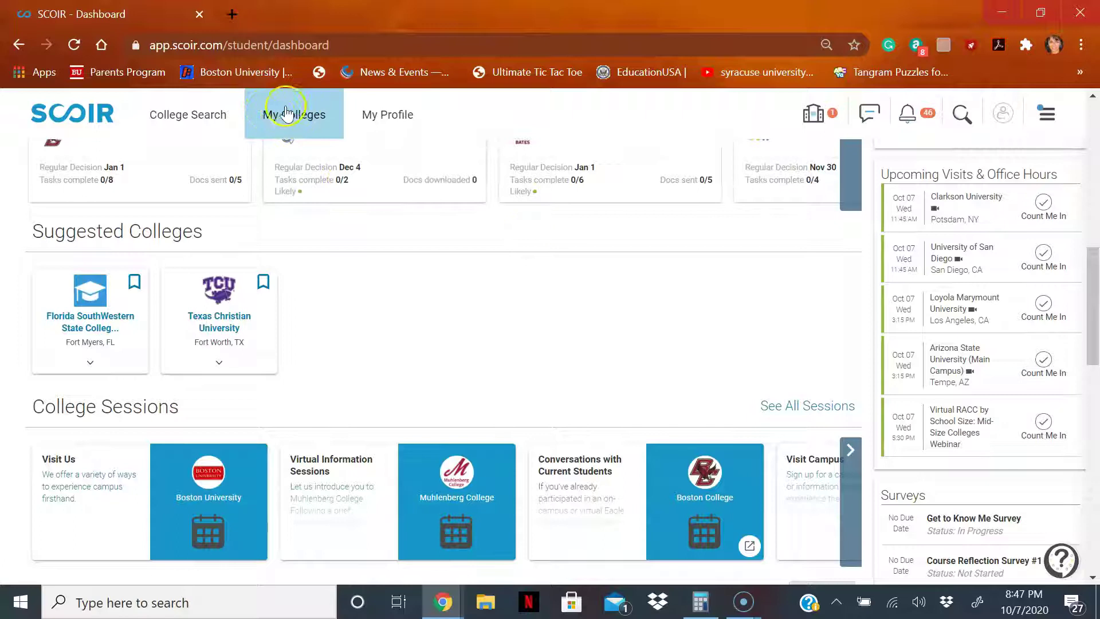
{"action": "left_click", "coordinate": [954, 253]}
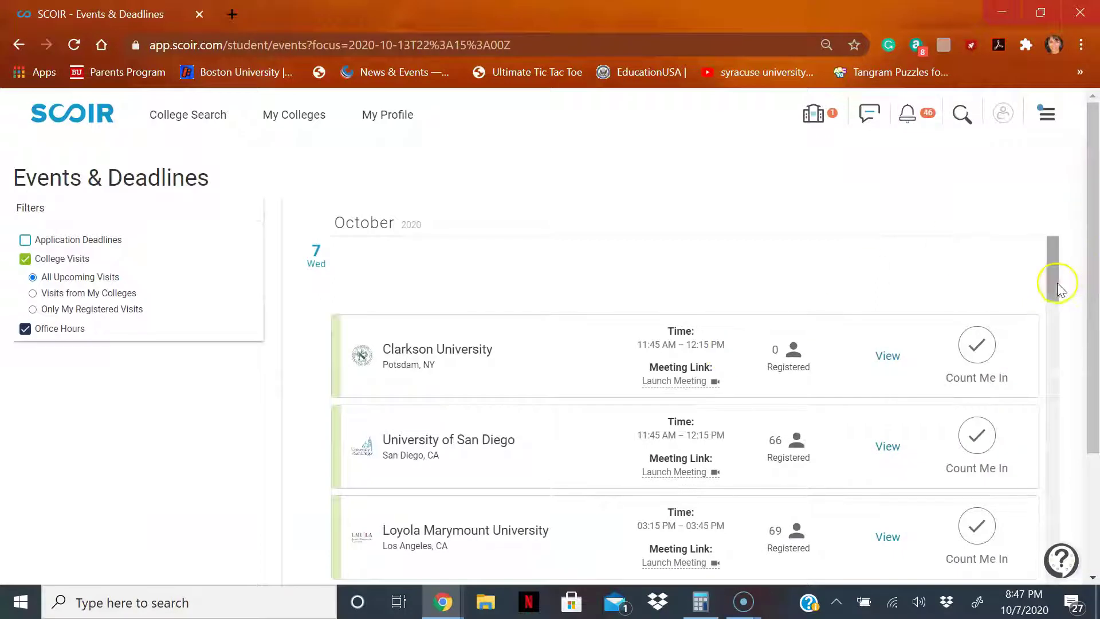
{"action": "left_click_drag", "start_coordinate": [1051, 273], "coordinate": [1040, 414]}
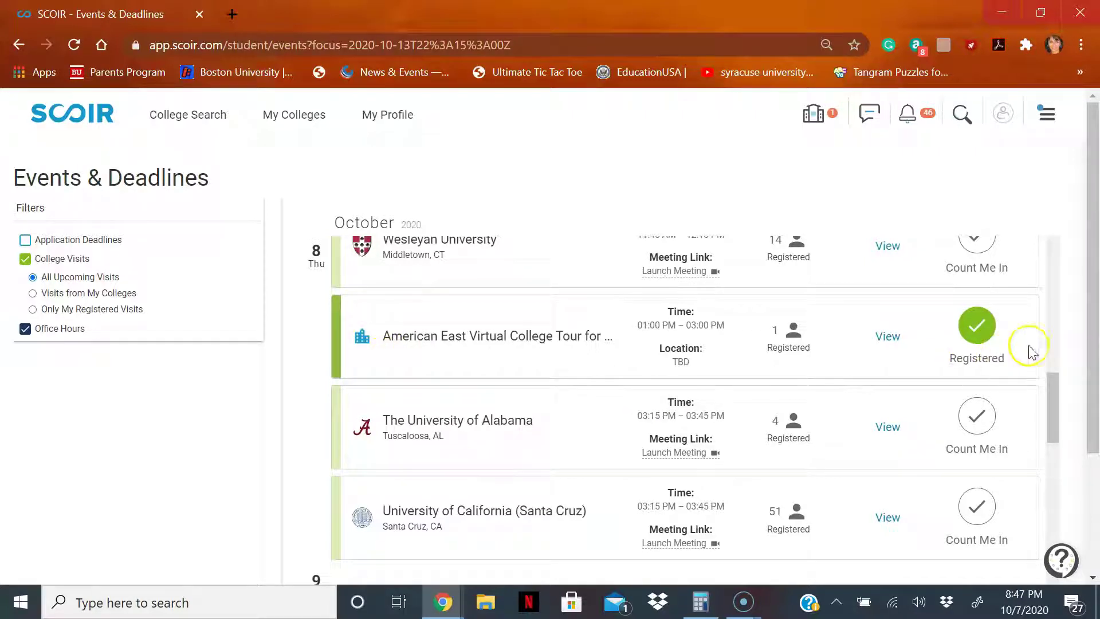
{"action": "left_click_drag", "start_coordinate": [1055, 401], "coordinate": [1056, 431]}
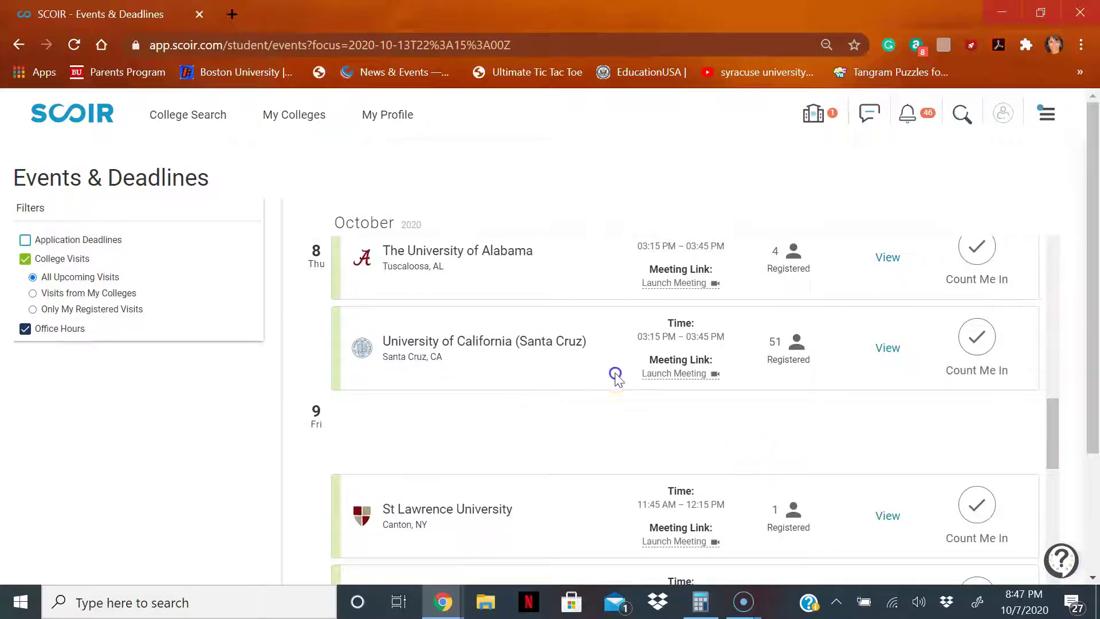
{"action": "left_click", "coordinate": [972, 342]}
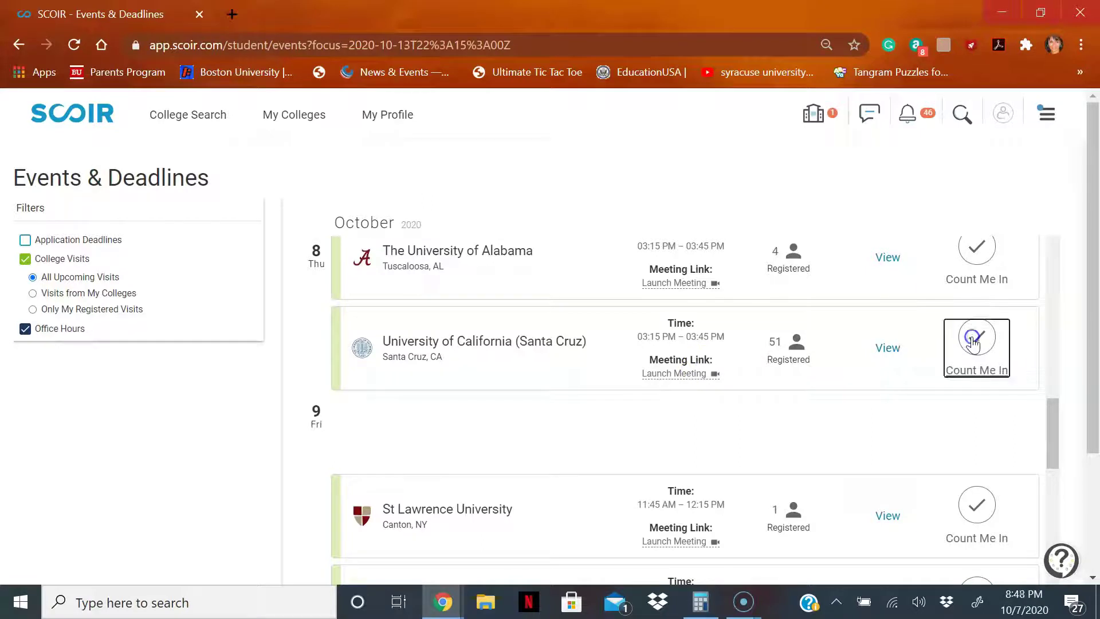
{"action": "left_click", "coordinate": [787, 363]}
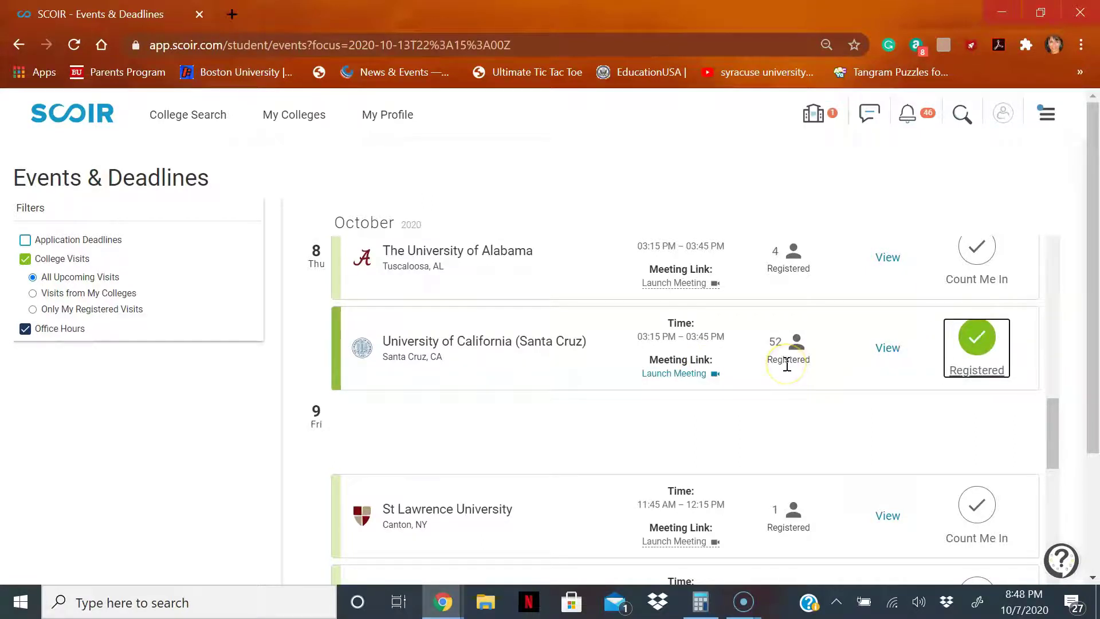
{"action": "left_click", "coordinate": [974, 340]}
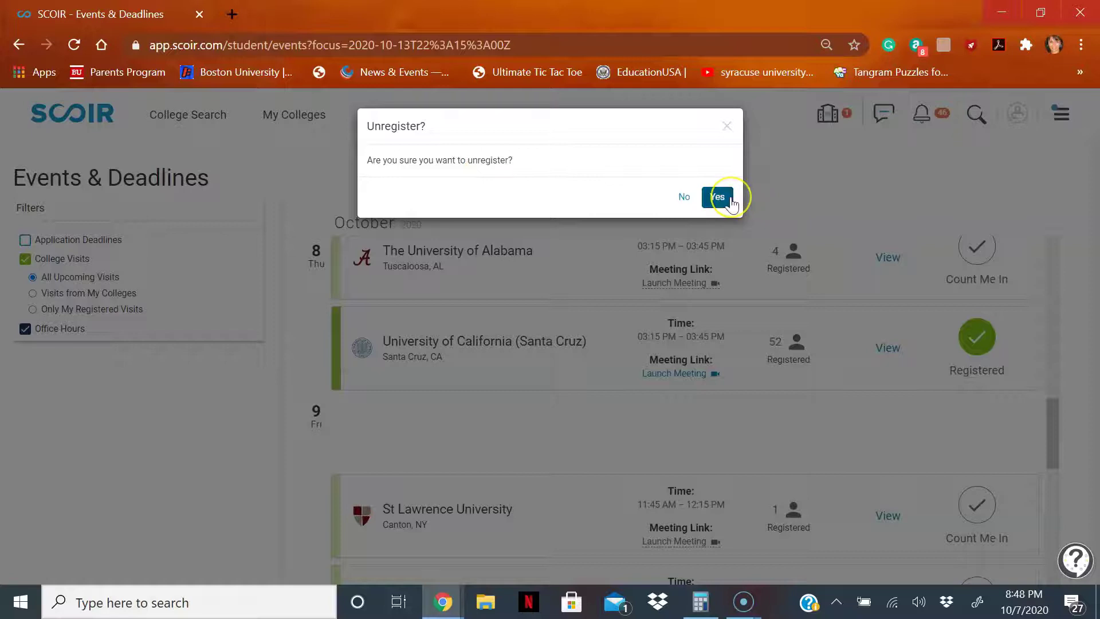
{"action": "left_click", "coordinate": [685, 196]}
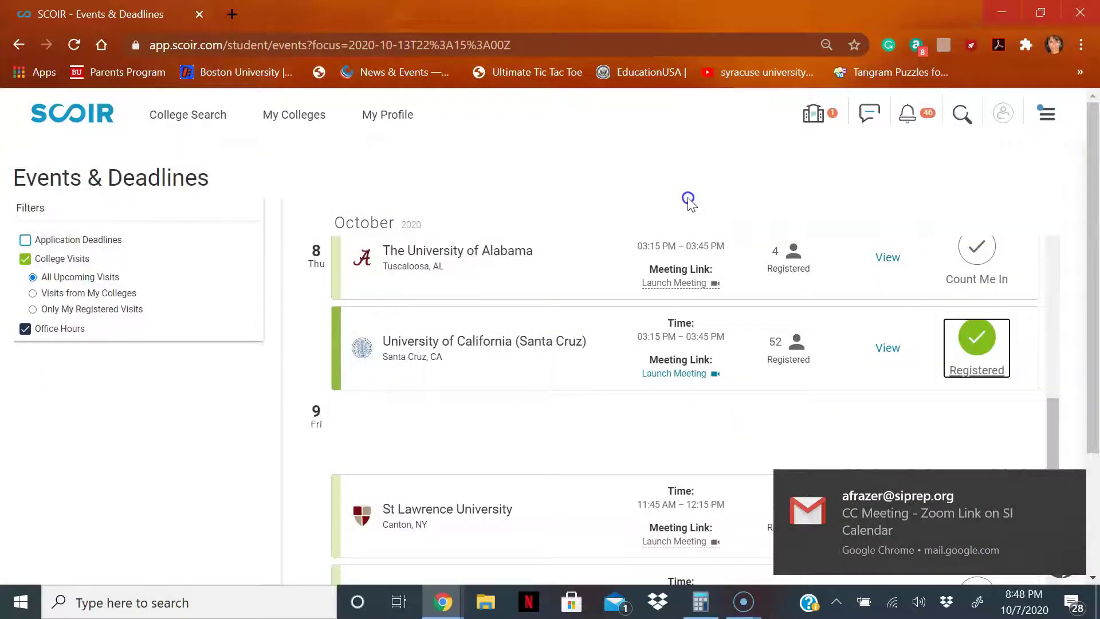
{"action": "left_click", "coordinate": [1069, 487]}
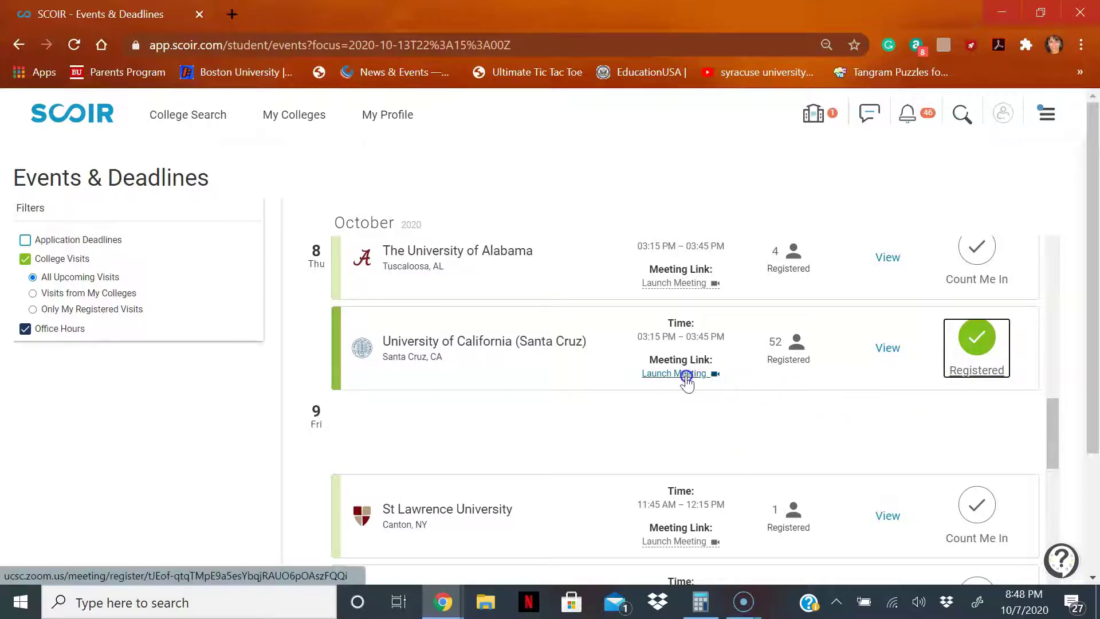
{"action": "left_click", "coordinate": [987, 339]}
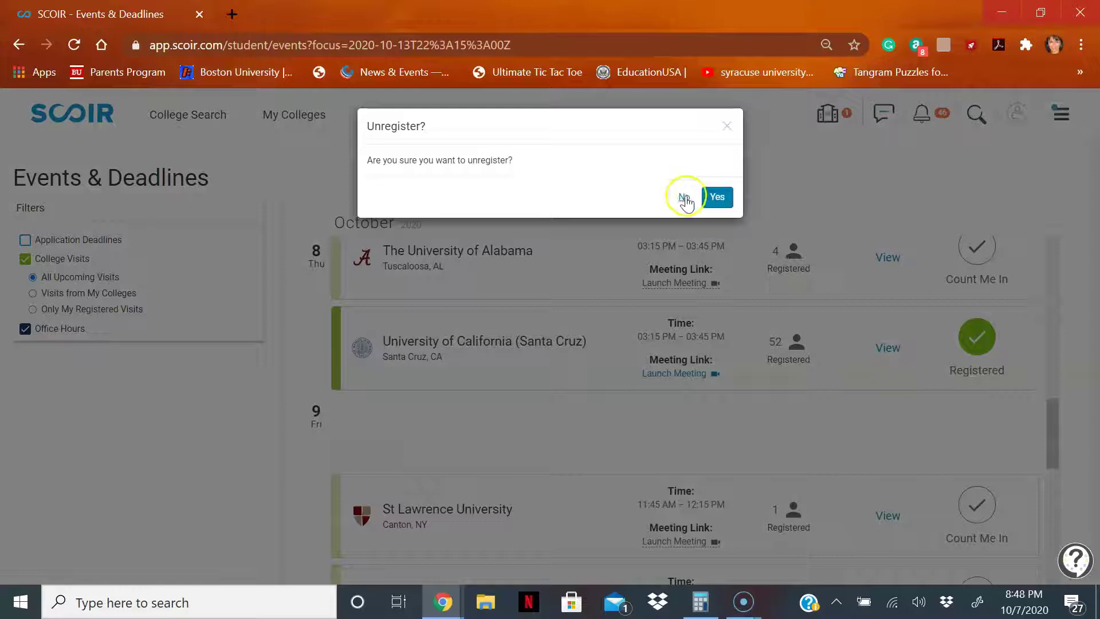
{"action": "left_click", "coordinate": [716, 197]}
Filter the events list to 'Visits from My Colleges'
{"action": "scroll", "coordinate": [459, 459], "scroll_direction": "down", "scroll_amount": 5}
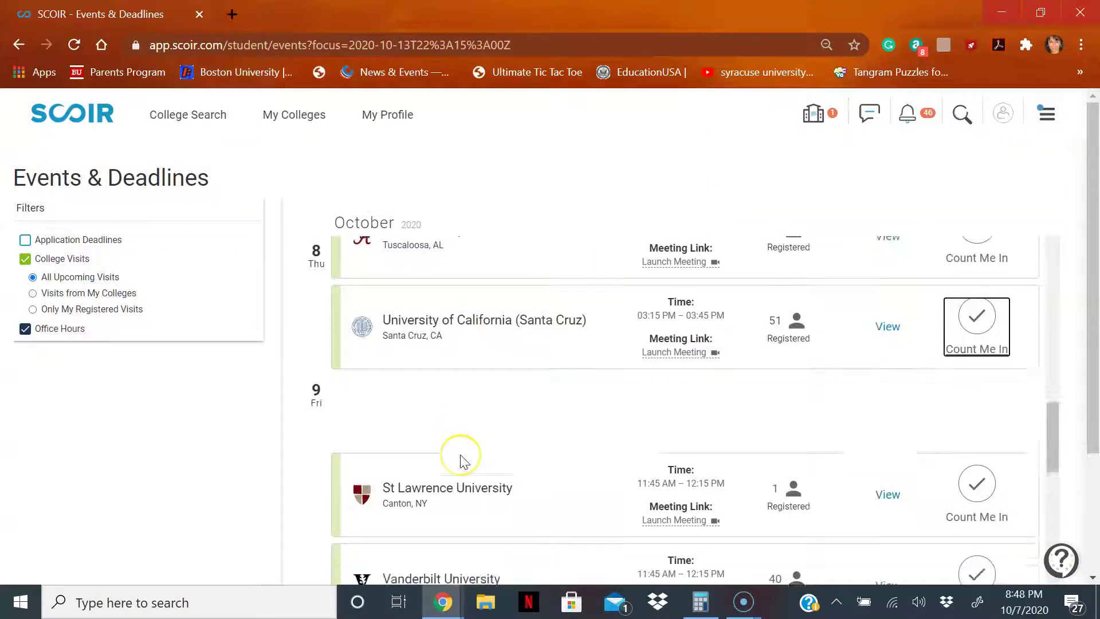
{"action": "scroll", "coordinate": [464, 461], "scroll_direction": "down", "scroll_amount": 5}
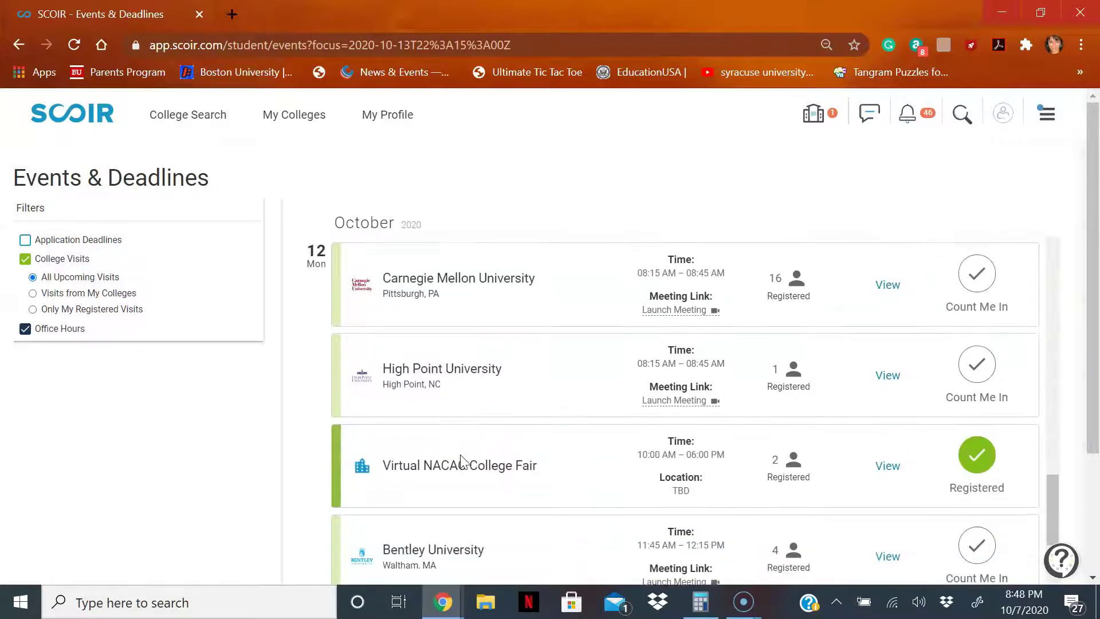
{"action": "scroll", "coordinate": [464, 462], "scroll_direction": "down", "scroll_amount": 5}
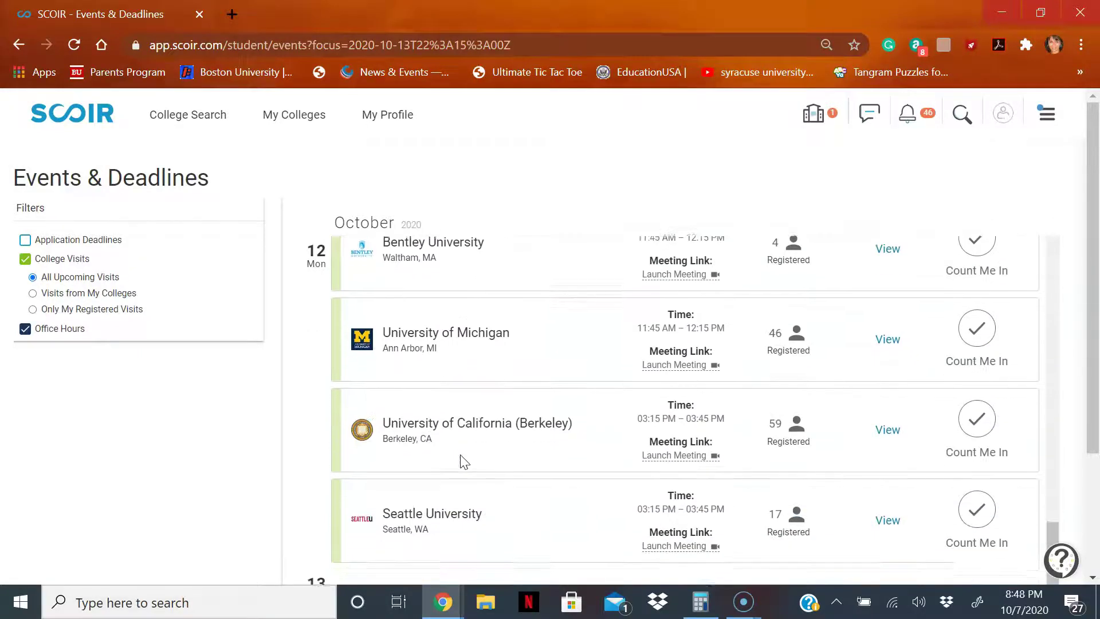
{"action": "scroll", "coordinate": [464, 461], "scroll_direction": "down", "scroll_amount": 3}
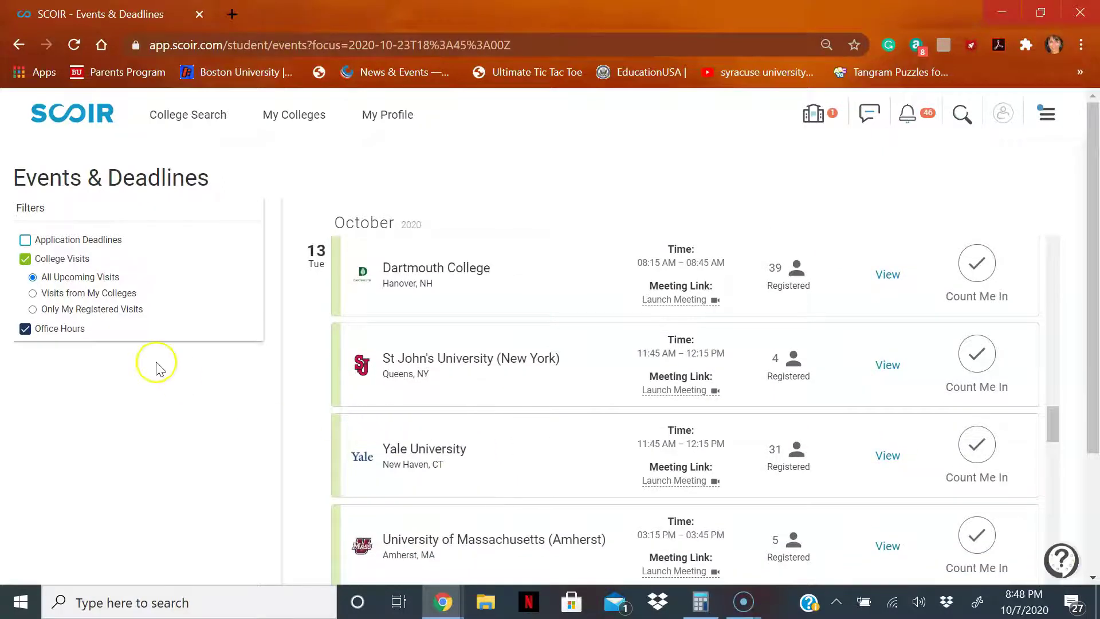
{"action": "left_click", "coordinate": [33, 293]}
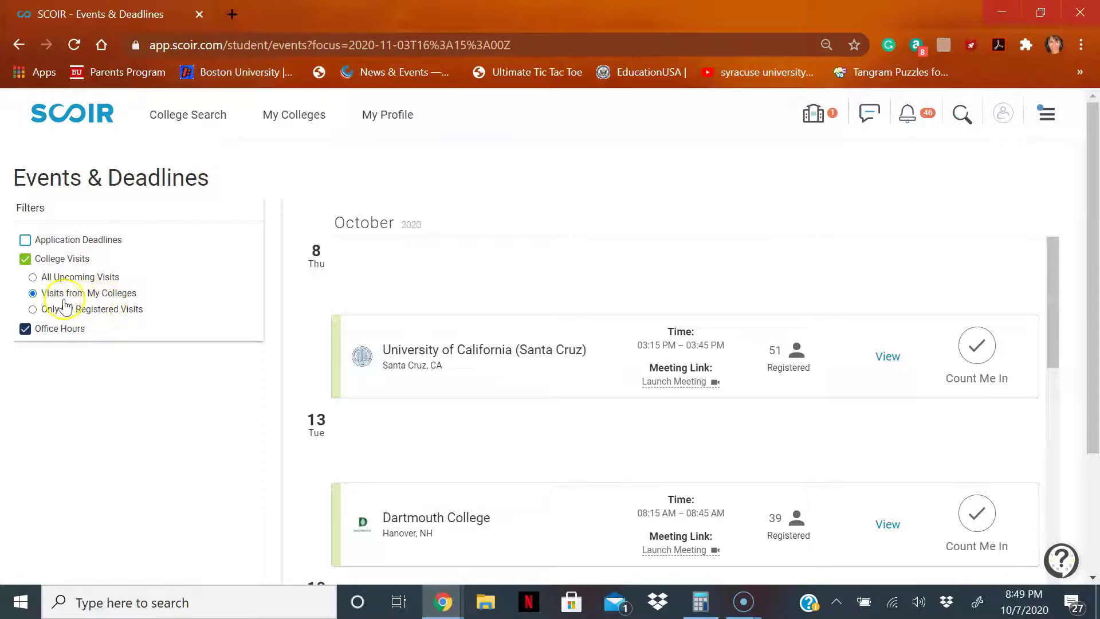
Scroll the filtered list down to the Oct 28 Soka University visit
{"action": "scroll", "coordinate": [495, 440], "scroll_direction": "down", "scroll_amount": 1}
{"action": "scroll", "coordinate": [495, 440], "scroll_direction": "down", "scroll_amount": 4}
{"action": "scroll", "coordinate": [497, 436], "scroll_direction": "down", "scroll_amount": 3}
{"action": "scroll", "coordinate": [499, 440], "scroll_direction": "down", "scroll_amount": 2}
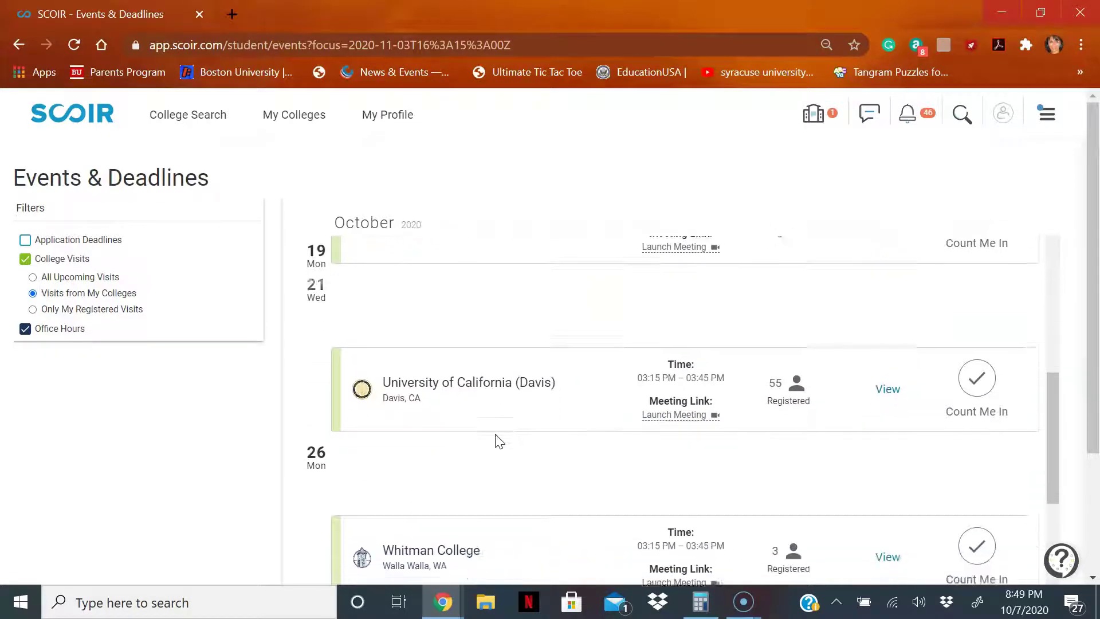
{"action": "scroll", "coordinate": [499, 442], "scroll_direction": "down", "scroll_amount": 2}
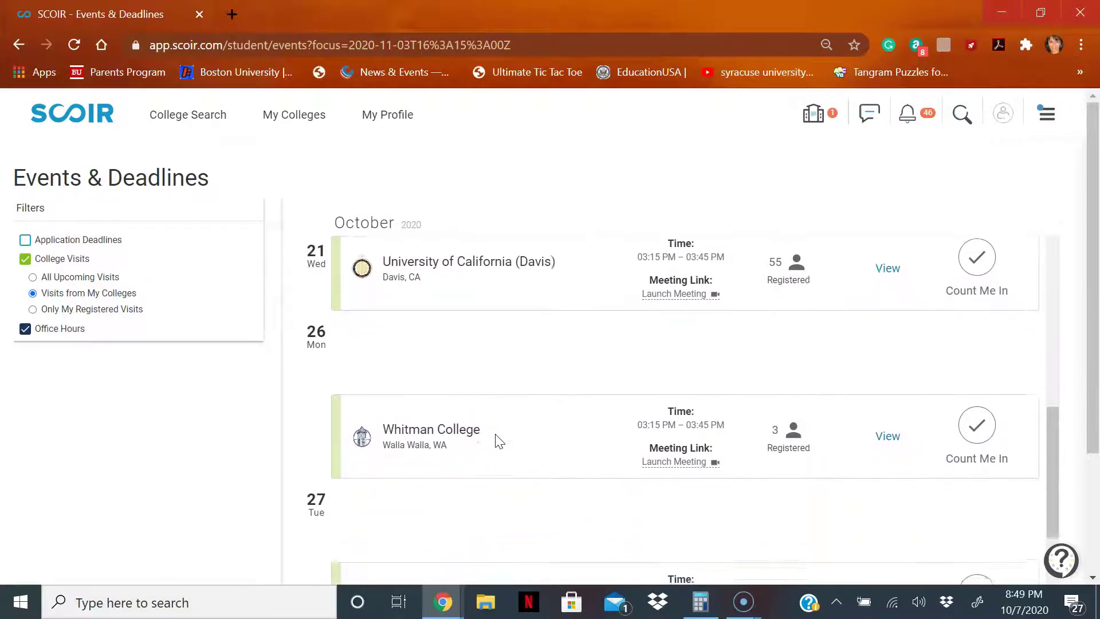
{"action": "scroll", "coordinate": [499, 441], "scroll_direction": "down", "scroll_amount": 2}
{"action": "scroll", "coordinate": [499, 441], "scroll_direction": "down", "scroll_amount": 2}
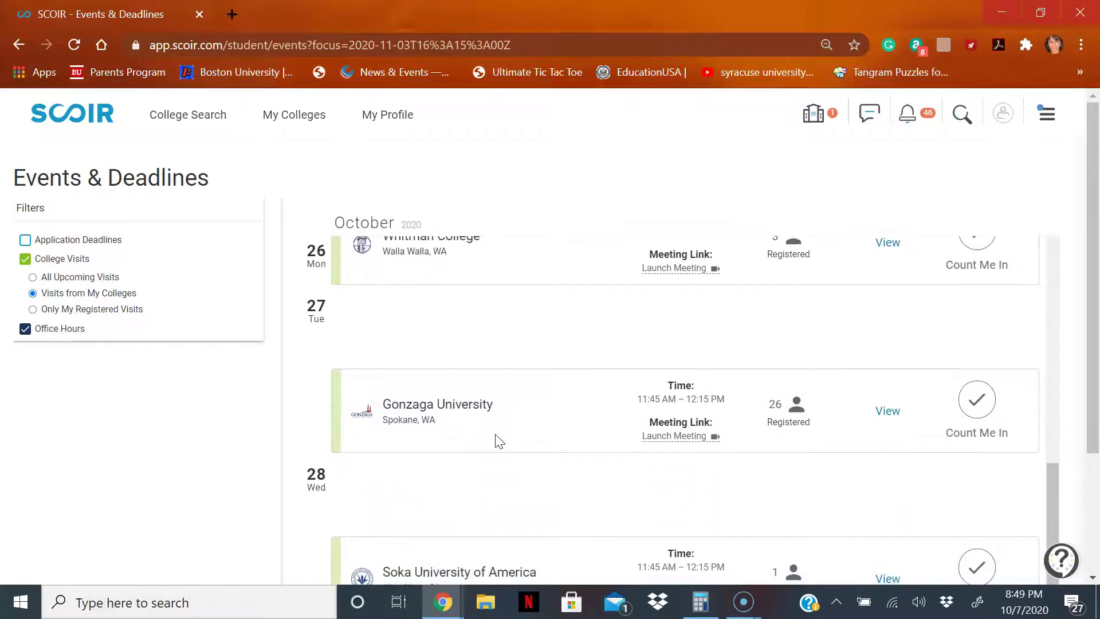
{"action": "scroll", "coordinate": [499, 442], "scroll_direction": "down", "scroll_amount": 2}
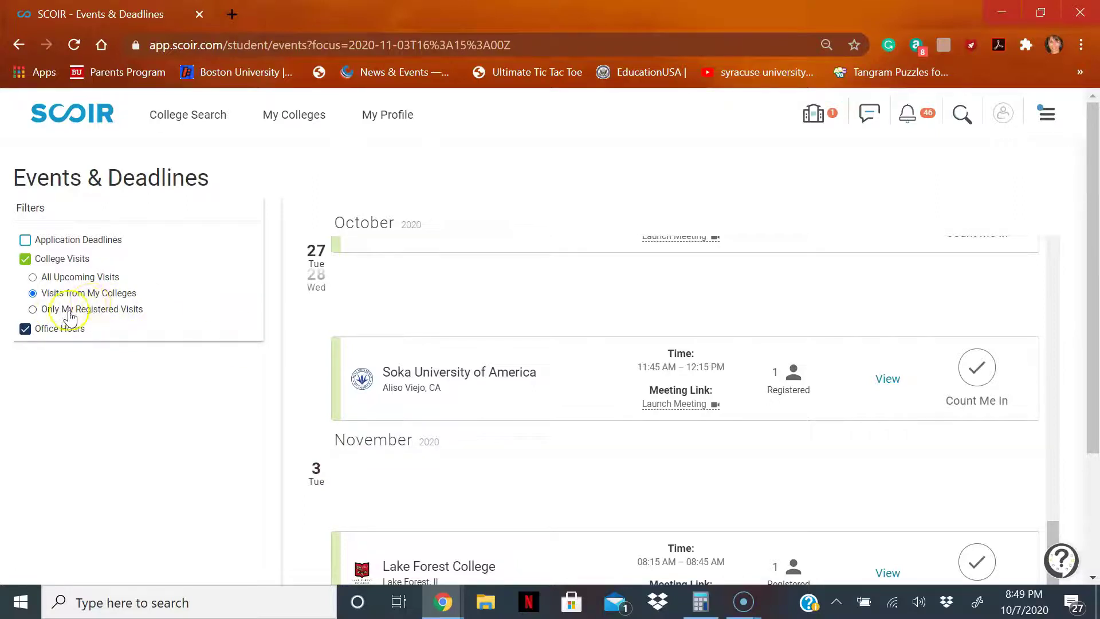
Register for the Soka University visit, filter to 'Only My Registered Visits', then unregister from Soka
{"action": "left_click", "coordinate": [976, 368]}
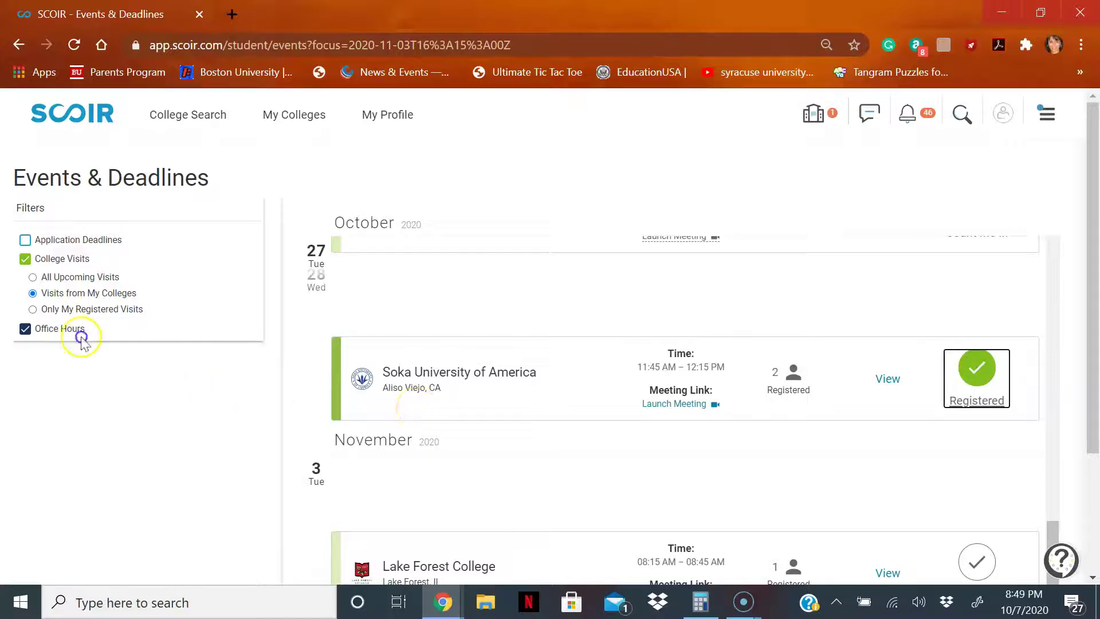
{"action": "left_click", "coordinate": [33, 309]}
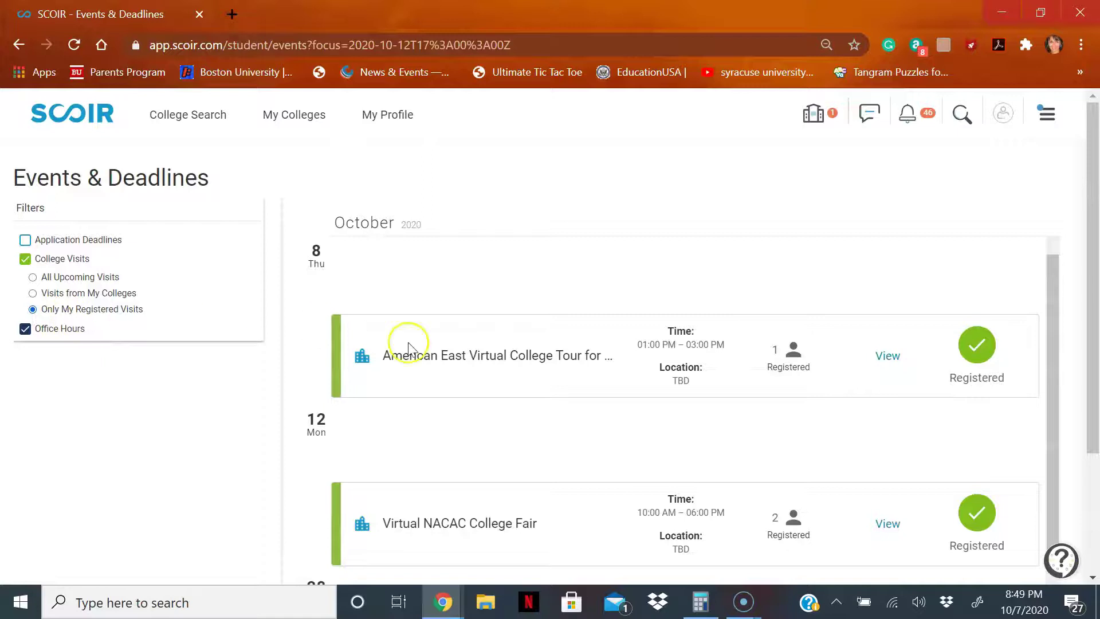
{"action": "scroll", "coordinate": [648, 475], "scroll_direction": "down", "scroll_amount": 2}
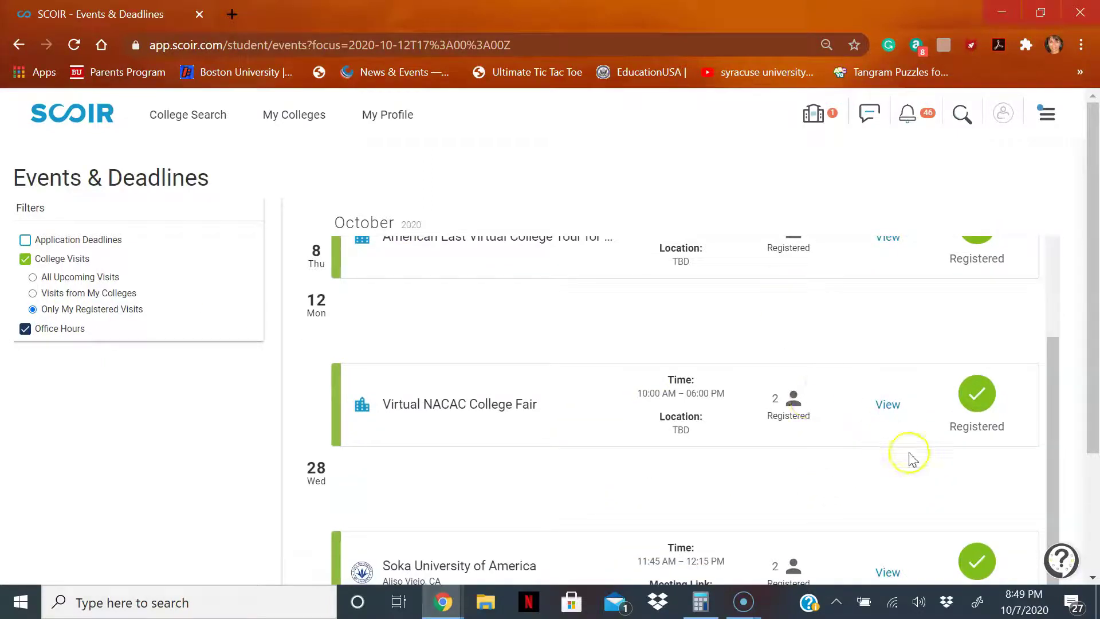
{"action": "left_click", "coordinate": [977, 563]}
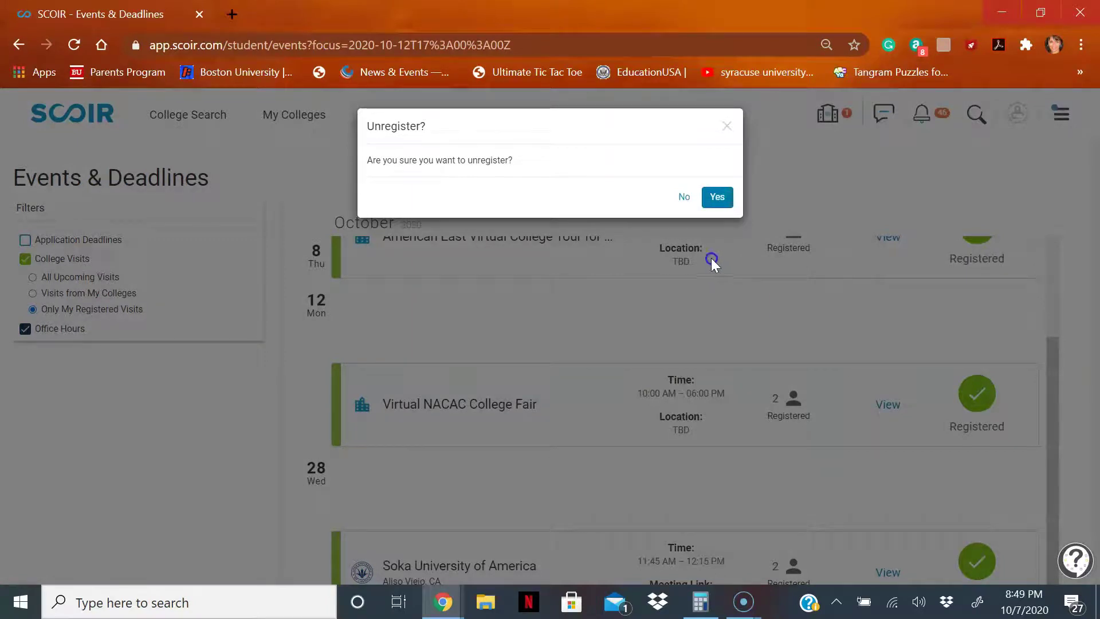
{"action": "left_click", "coordinate": [717, 197]}
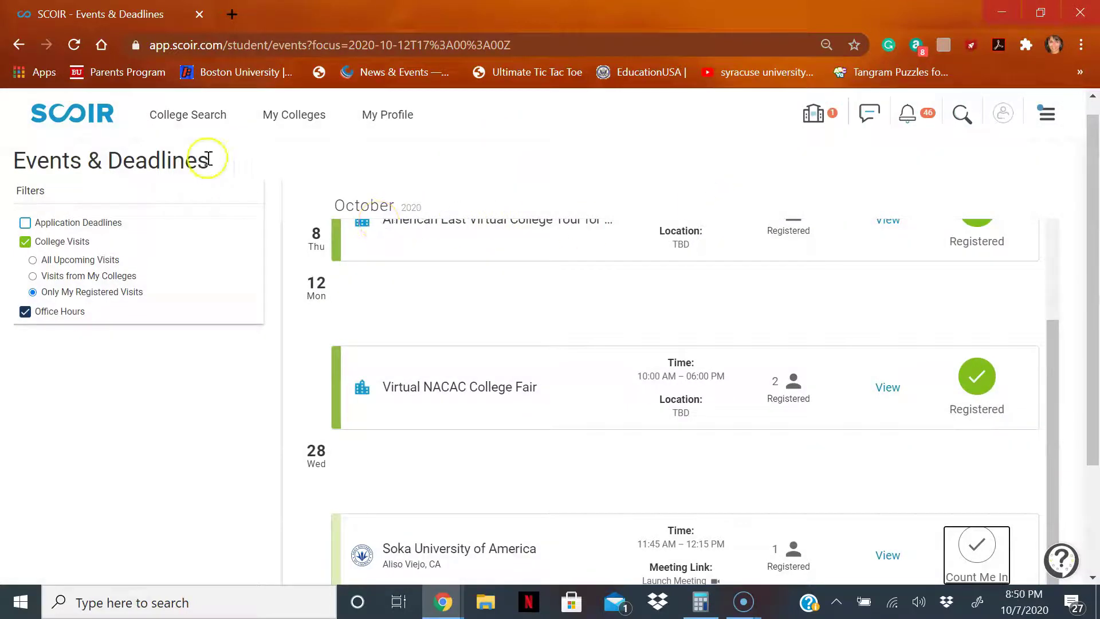
Return to the dashboard and advance College Sessions to the Muhlenberg College and Brandeis University sessions
{"action": "left_click", "coordinate": [67, 122]}
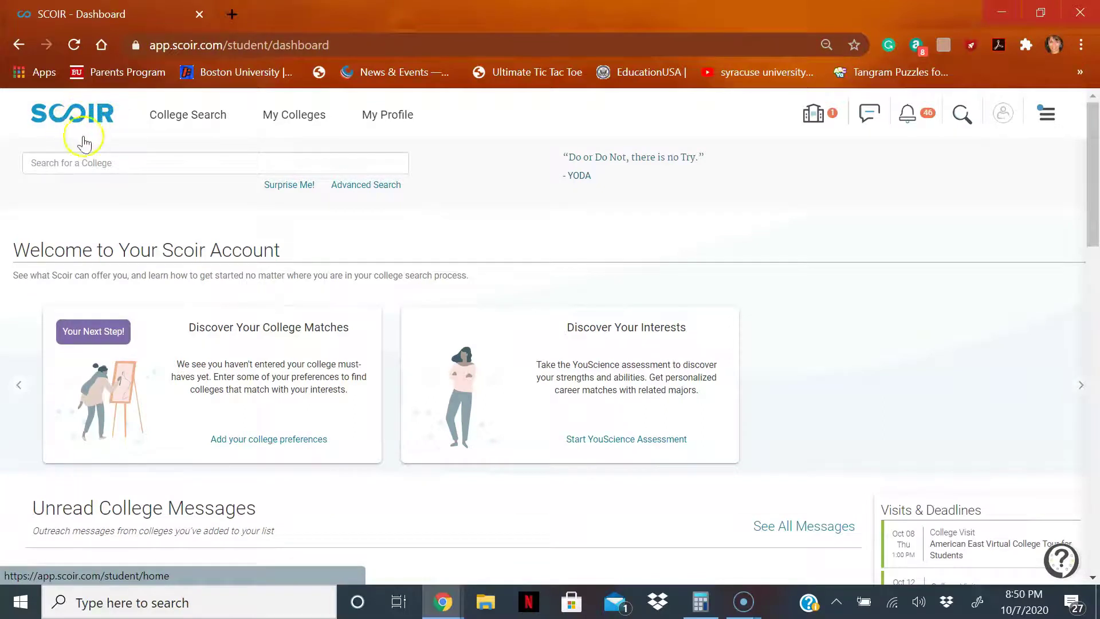
{"action": "scroll", "coordinate": [206, 261], "scroll_direction": "down", "scroll_amount": 9}
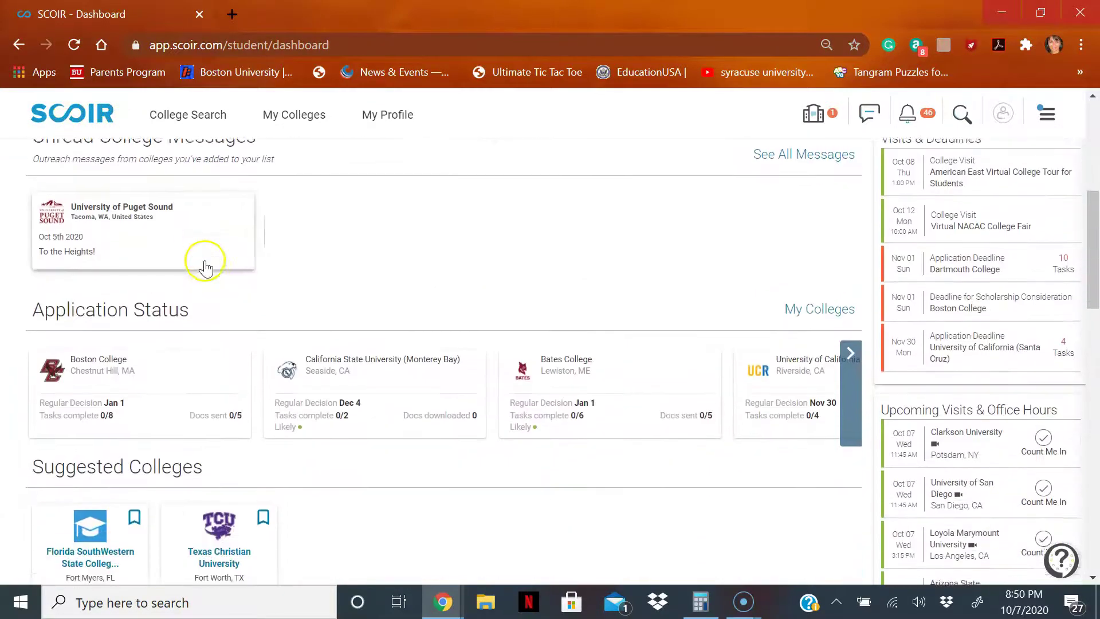
{"action": "scroll", "coordinate": [206, 267], "scroll_direction": "down", "scroll_amount": 4}
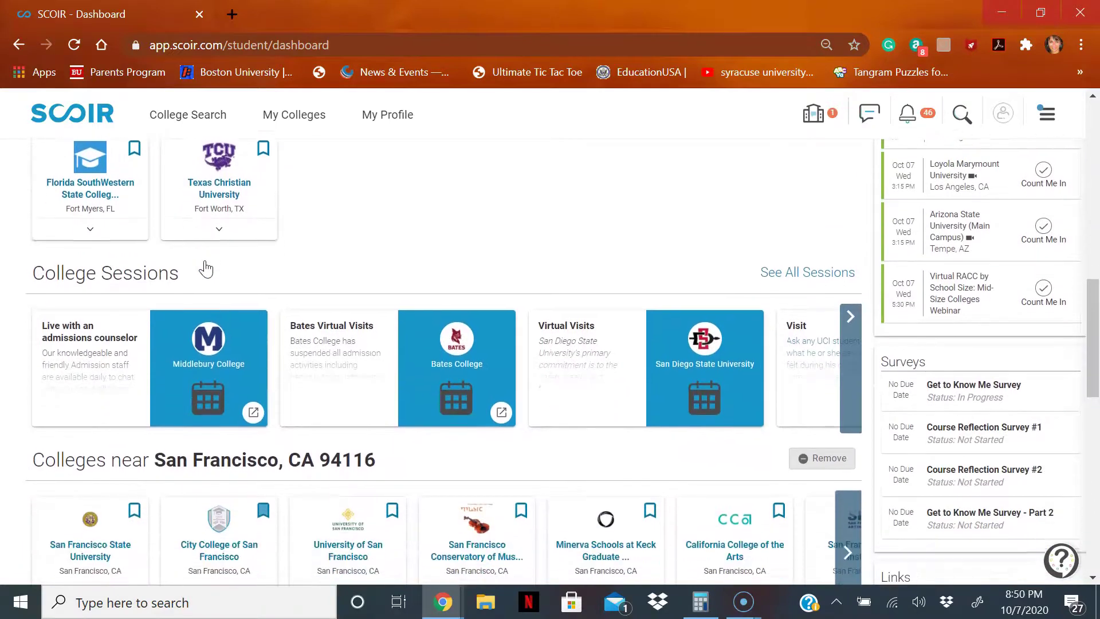
{"action": "scroll", "coordinate": [486, 368], "scroll_direction": "right", "scroll_amount": 3}
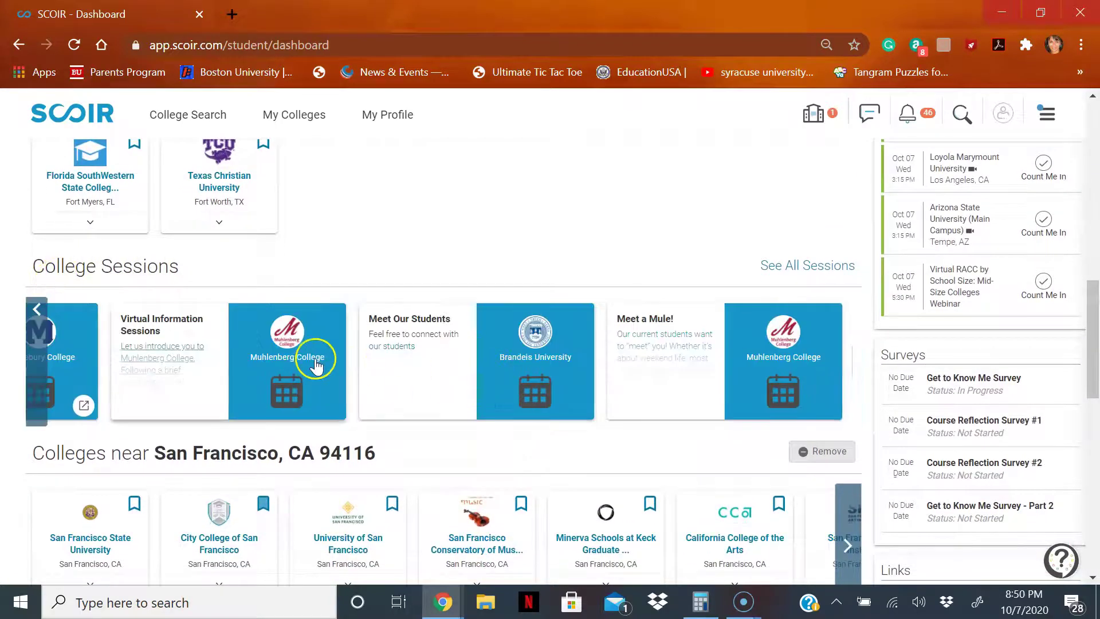
View Hanover College's Admission Essay Workshops session from the All College Sessions list
{"action": "left_click", "coordinate": [805, 268]}
{"action": "scroll", "coordinate": [711, 467], "scroll_direction": "down", "scroll_amount": 3}
{"action": "scroll", "coordinate": [709, 470], "scroll_direction": "down", "scroll_amount": 3}
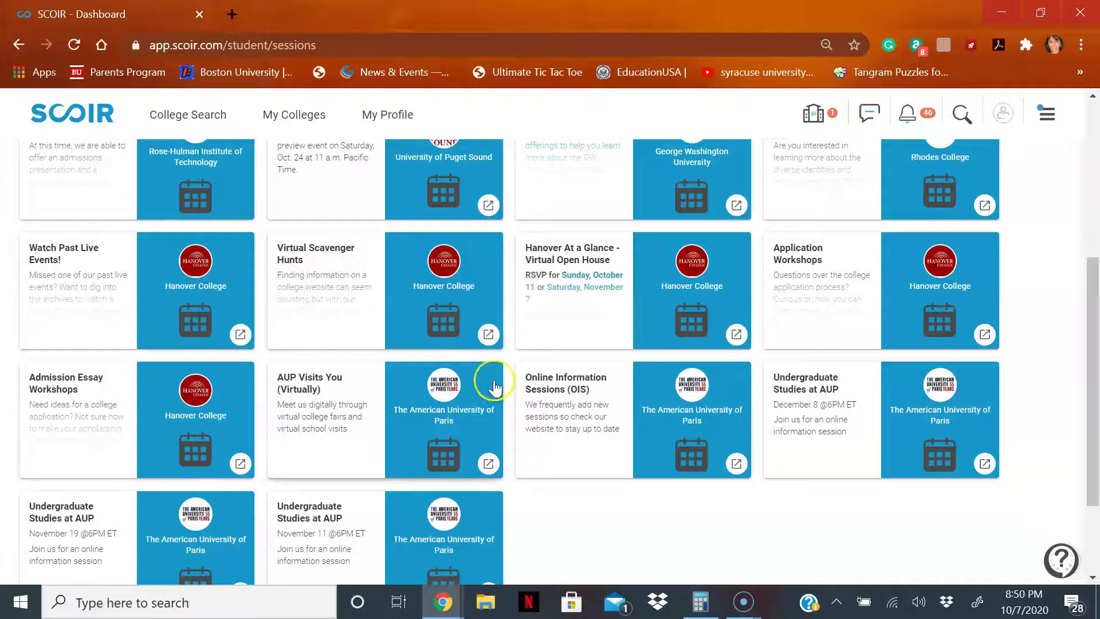
{"action": "left_click", "coordinate": [57, 383]}
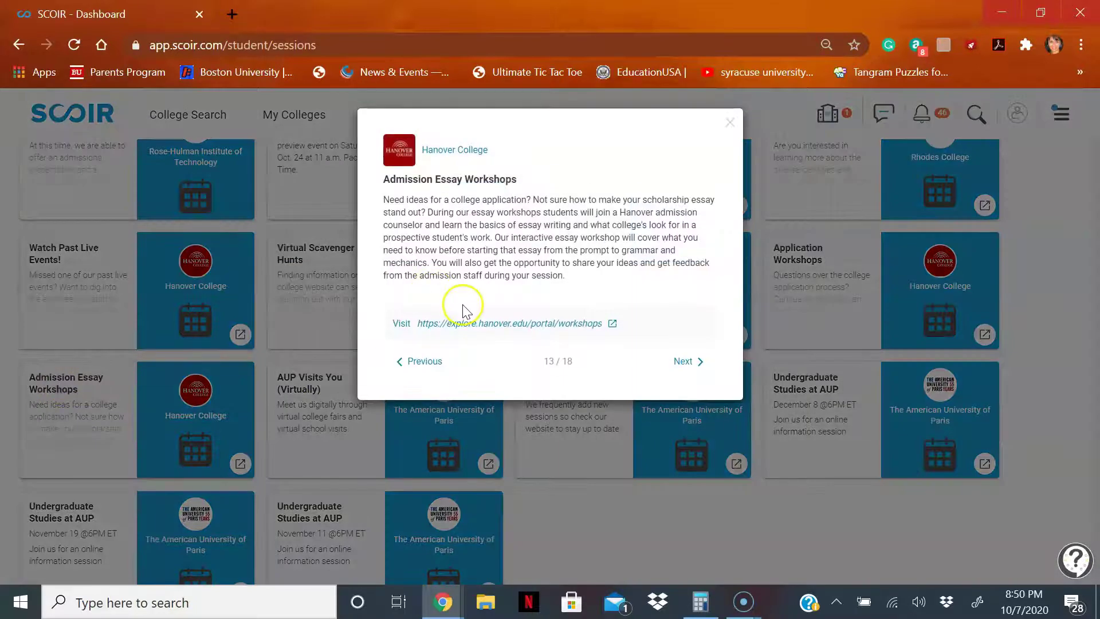